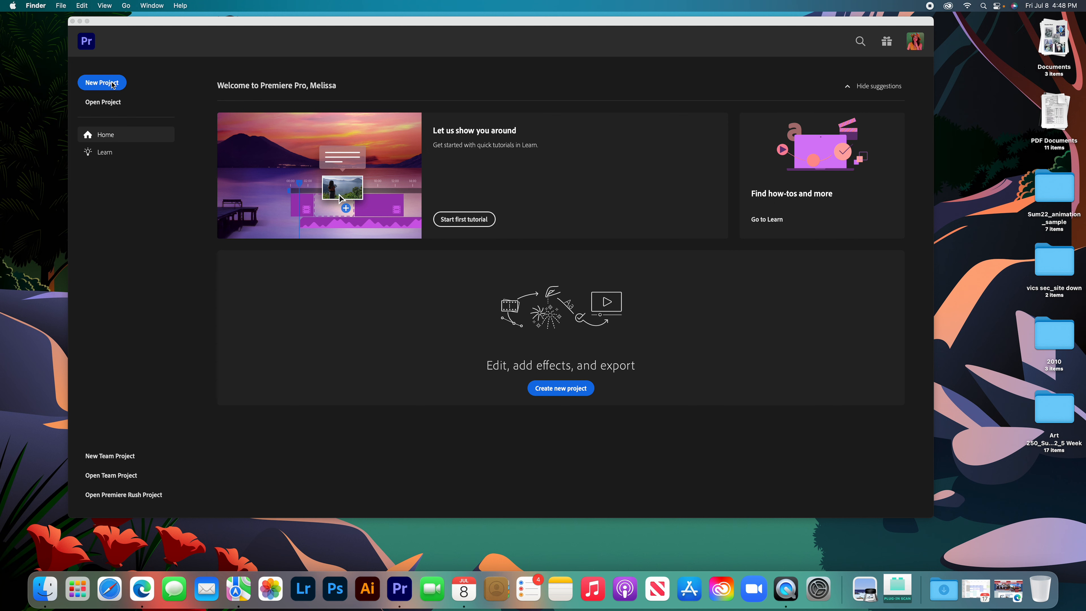
Create a new project from the Sum22_animation_sample folder on the Desktop, with its media placed in a new sequence named Sequence 01.
{"action": "left_click", "coordinate": [107, 86]}
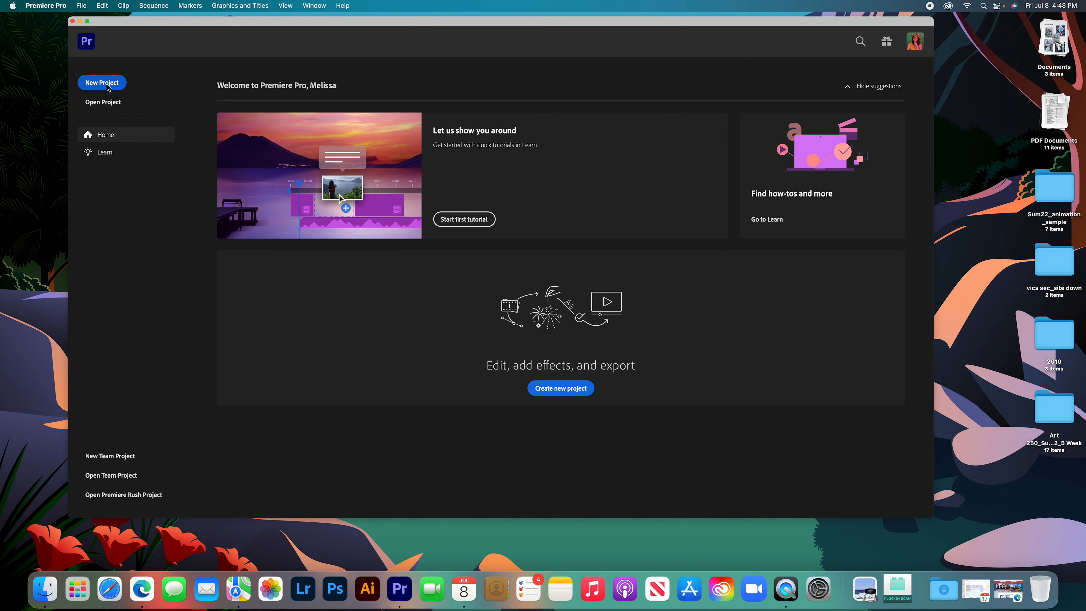
{"action": "left_click", "coordinate": [108, 87]}
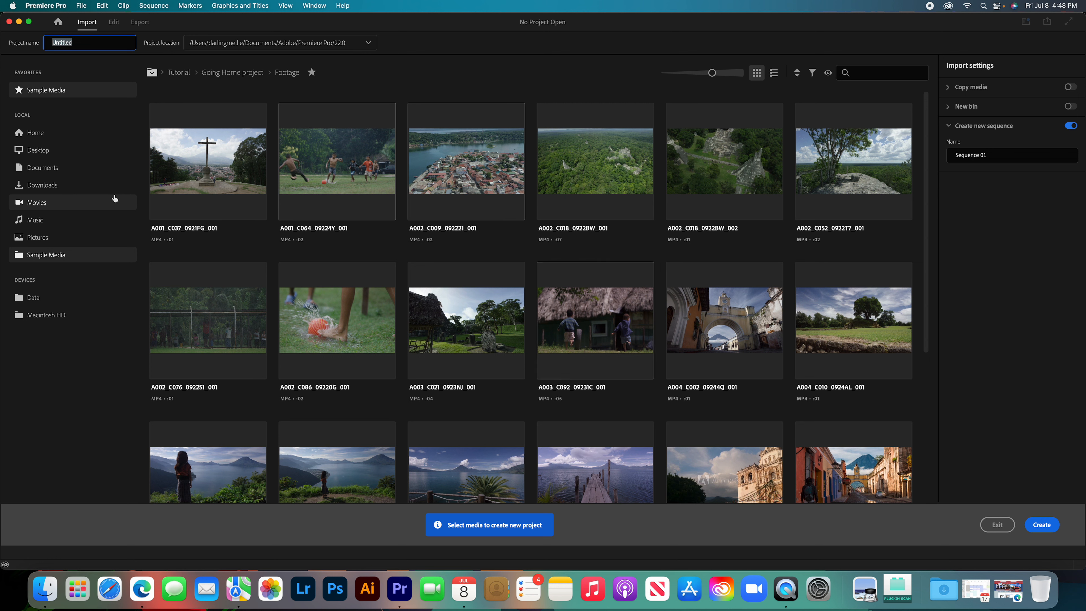
{"action": "left_click", "coordinate": [58, 156]}
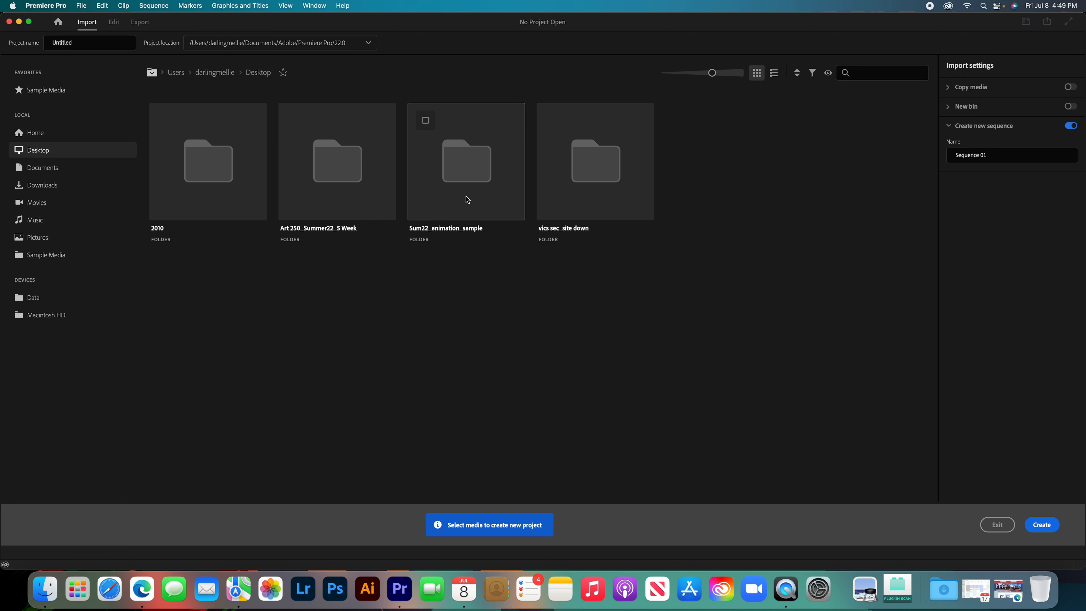
{"action": "left_click", "coordinate": [466, 208]}
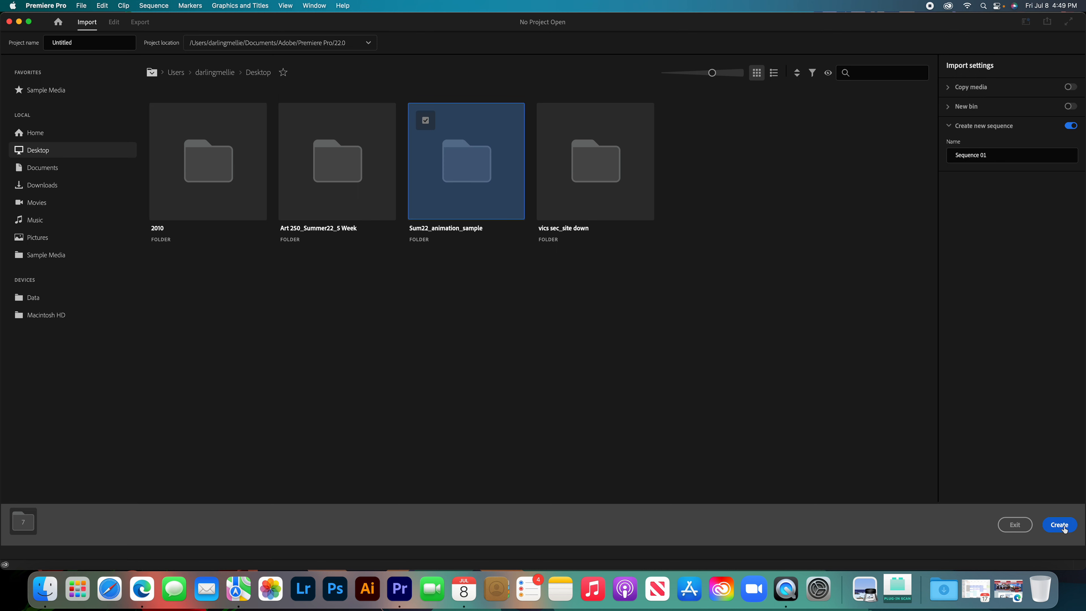
{"action": "left_click", "coordinate": [1059, 525]}
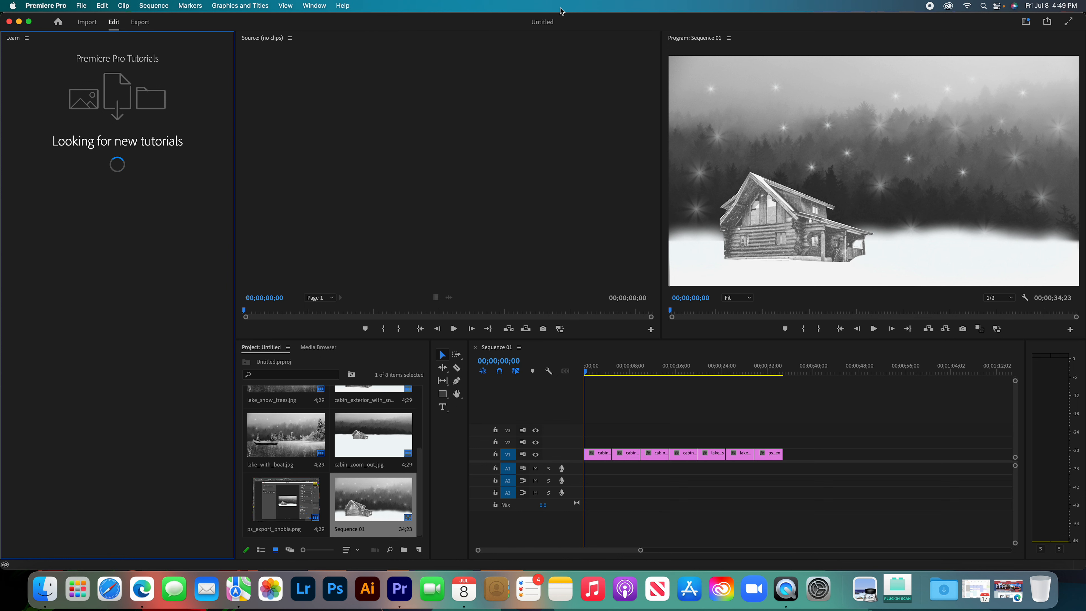
Reposition the application window on the desktop and close the Learn panel.
{"action": "left_click_drag", "start_coordinate": [555, 24], "coordinate": [522, 24]}
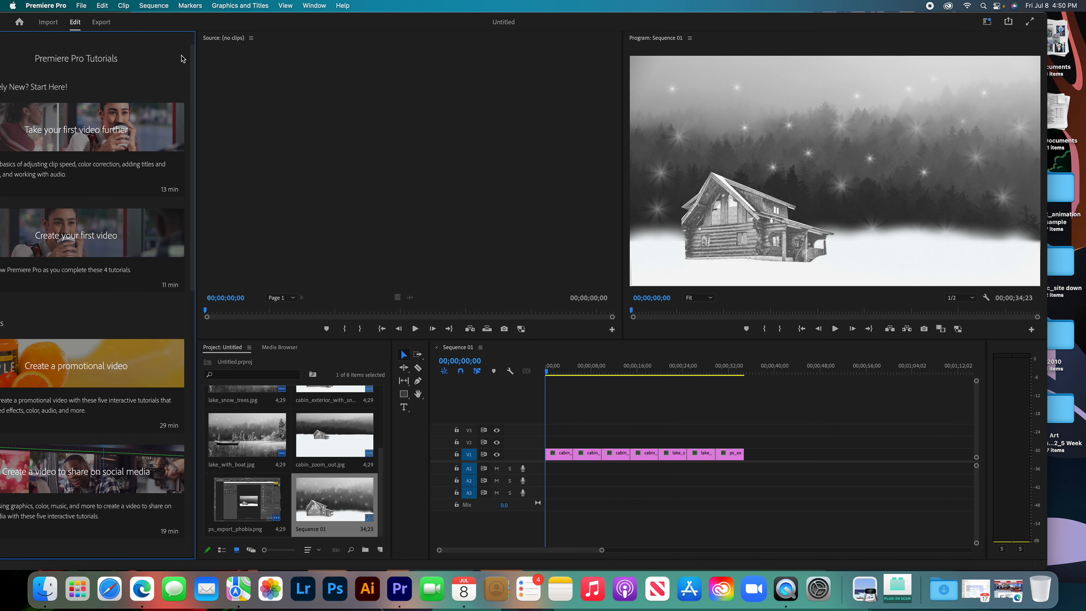
{"action": "left_click_drag", "start_coordinate": [171, 21], "coordinate": [222, 20]}
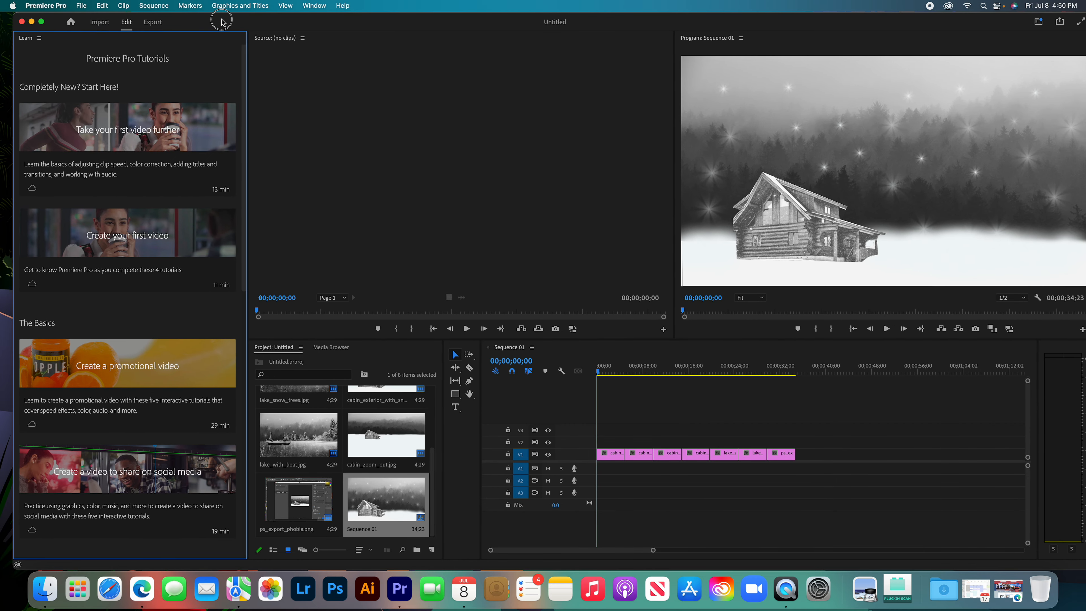
{"action": "left_click", "coordinate": [38, 38]}
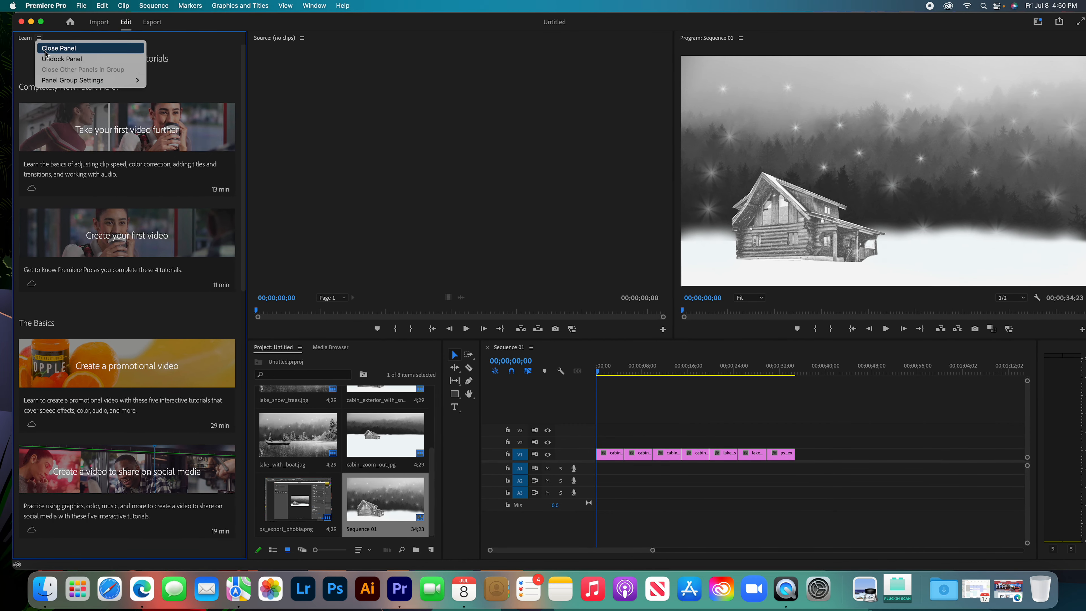
{"action": "left_click", "coordinate": [69, 49]}
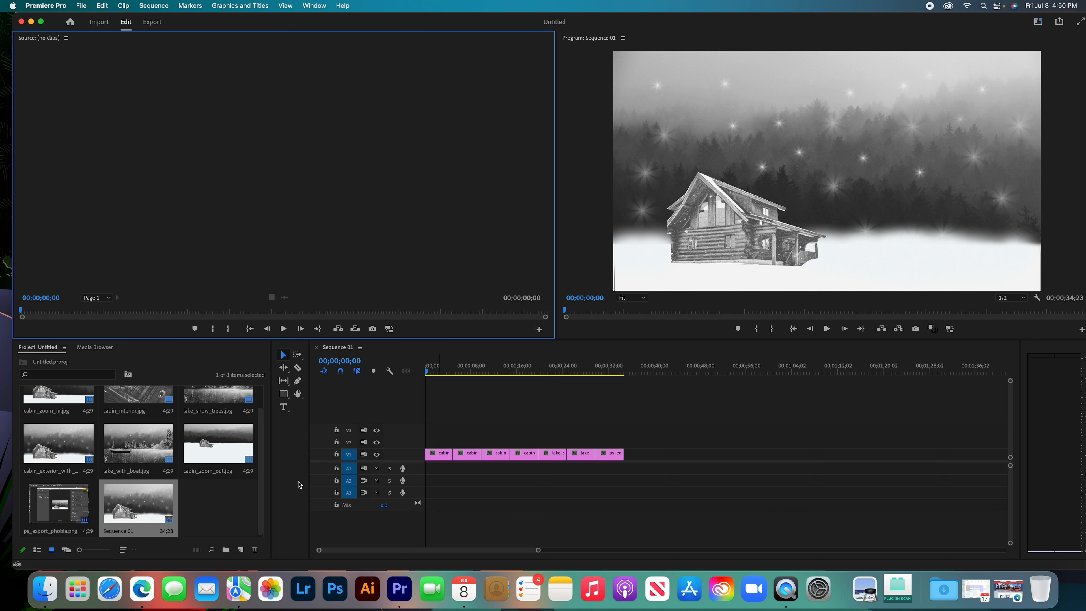
Check the imported images and delete the ps_export_phobia clip from the end of the timeline.
{"action": "scroll", "coordinate": [179, 447], "scroll_direction": "down", "scroll_amount": 1}
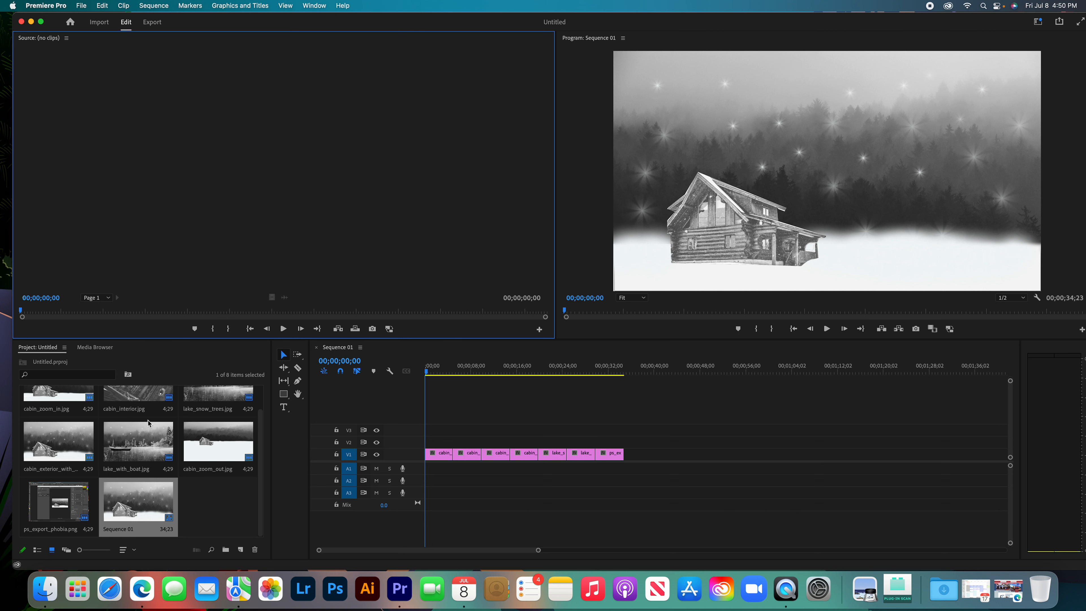
{"action": "scroll", "coordinate": [149, 424], "scroll_direction": "up", "scroll_amount": 3}
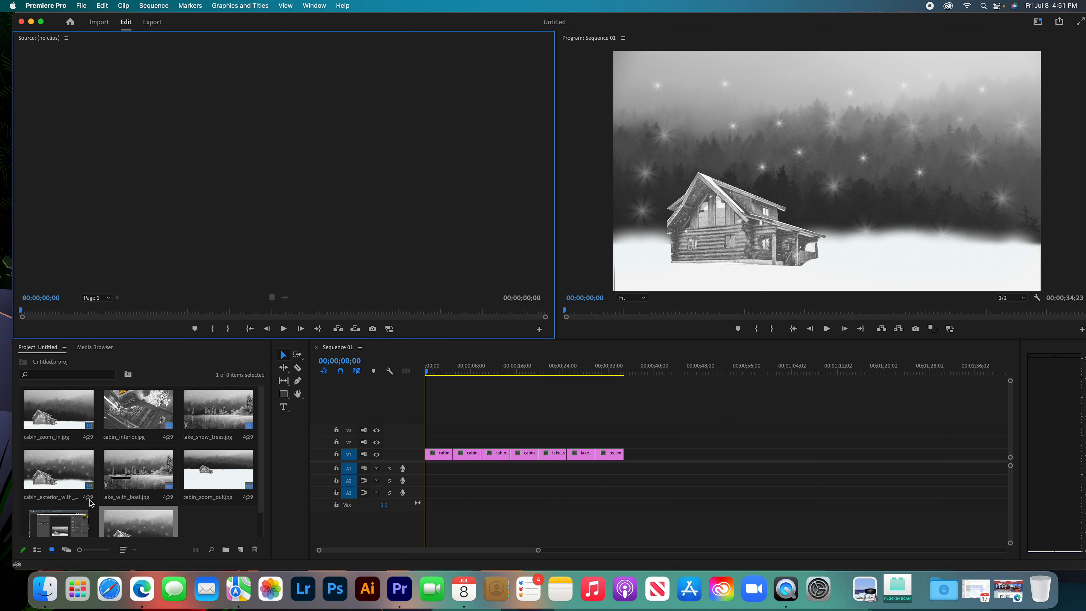
{"action": "scroll", "coordinate": [74, 498], "scroll_direction": "down", "scroll_amount": 2}
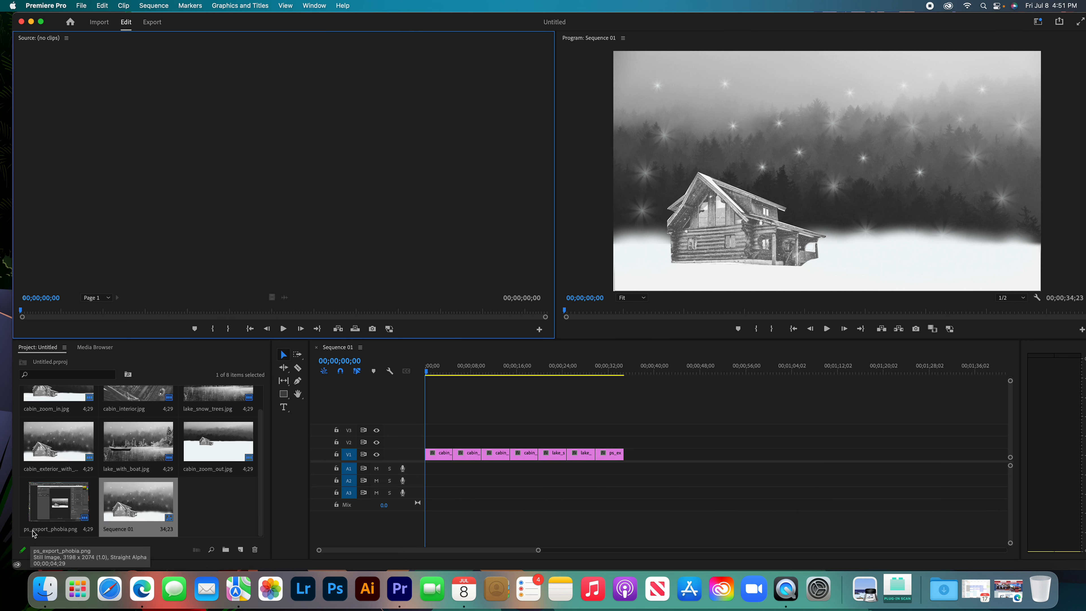
{"action": "left_click", "coordinate": [616, 455]}
{"action": "key", "text": "Delete"}
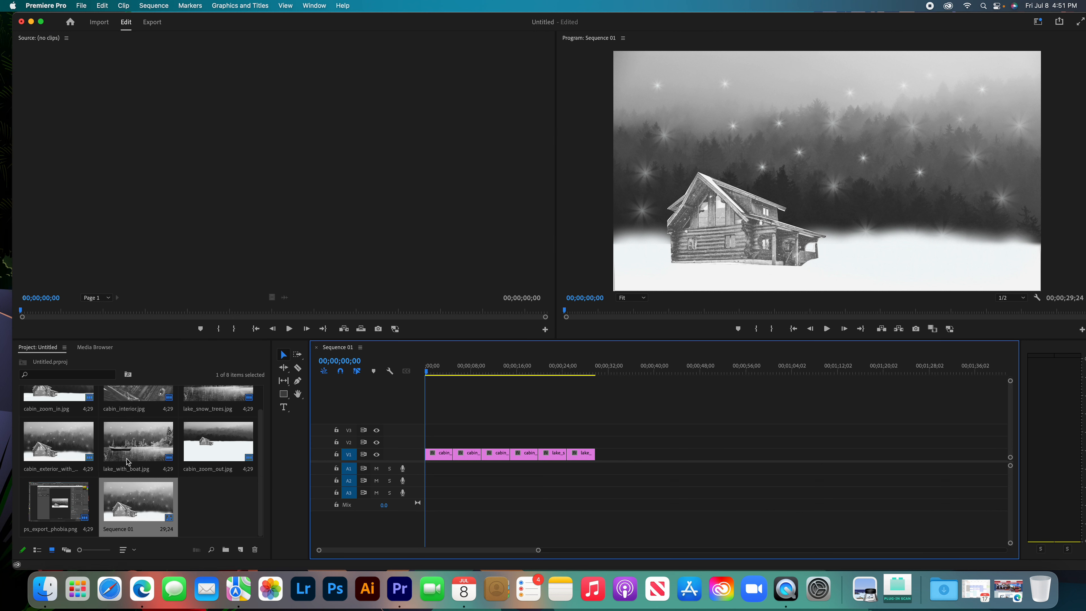
Find the cabin_zoom_out clip among the timeline clips and move it to the start of track V1, overwriting the clip there.
{"action": "scroll", "coordinate": [128, 462], "scroll_direction": "up", "scroll_amount": 2}
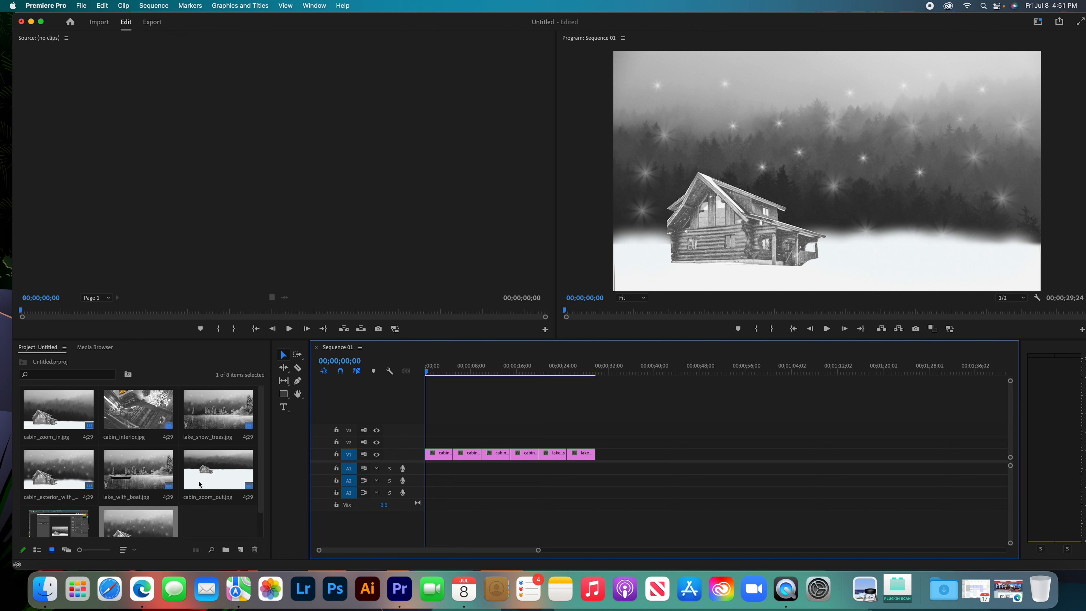
{"action": "left_click", "coordinate": [234, 479]}
{"action": "left_click", "coordinate": [446, 458]}
{"action": "left_click", "coordinate": [472, 459]}
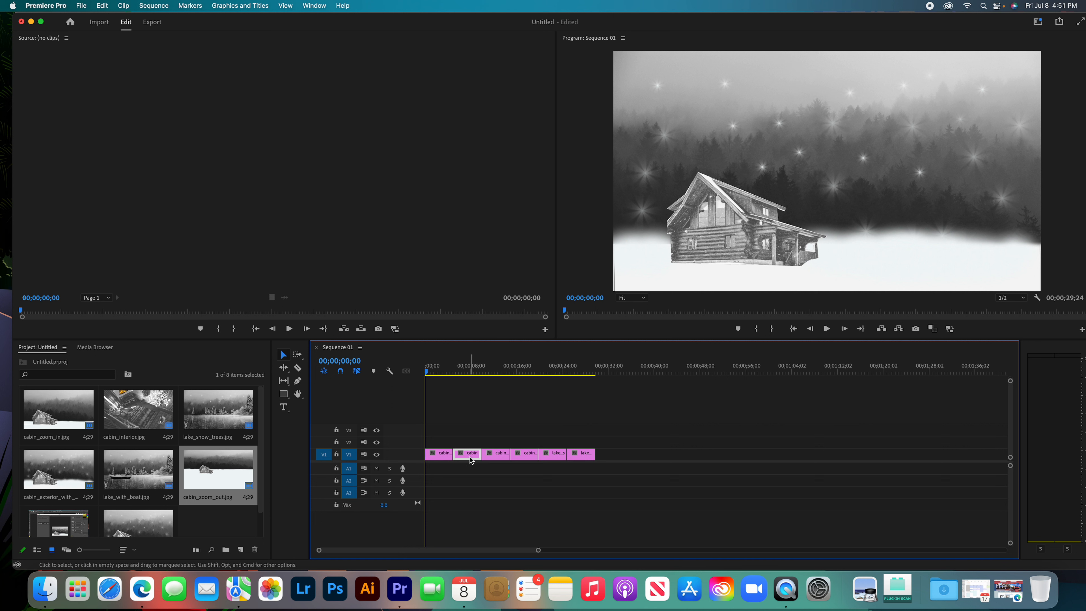
{"action": "left_click", "coordinate": [503, 459]}
{"action": "left_click", "coordinate": [524, 457]}
{"action": "left_click", "coordinate": [555, 457]}
{"action": "left_click", "coordinate": [586, 458]}
{"action": "left_click_drag", "start_coordinate": [427, 371], "coordinate": [475, 371]}
{"action": "left_click", "coordinate": [464, 457]}
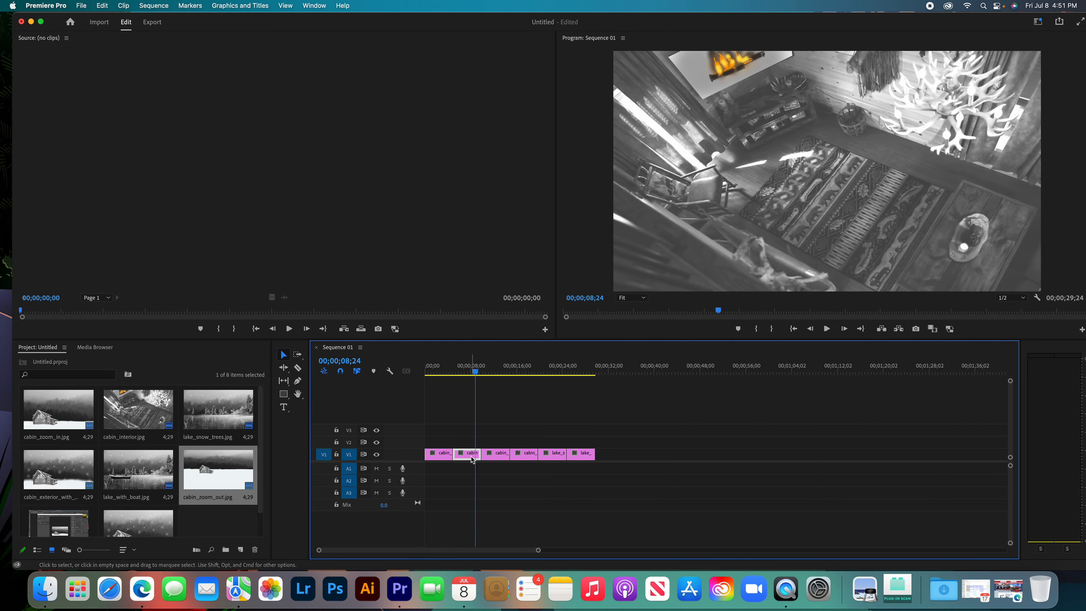
{"action": "left_click_drag", "start_coordinate": [475, 371], "coordinate": [529, 371]}
{"action": "left_click_drag", "start_coordinate": [523, 454], "coordinate": [465, 448]}
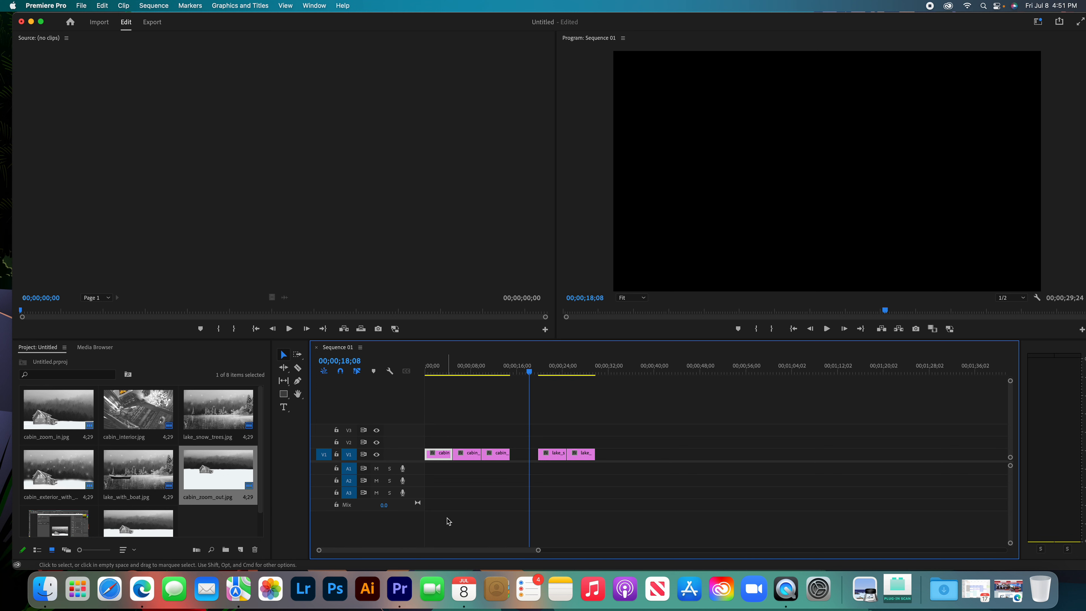
Delete all remaining timeline clips except the cabin_zoom_out clip at the start of the sequence.
{"action": "left_click", "coordinate": [473, 458]}
{"action": "left_click", "coordinate": [491, 457]}
{"action": "left_click", "coordinate": [562, 456]}
{"action": "key", "text": "Delete"}
{"action": "left_click", "coordinate": [586, 455]}
{"action": "key", "text": "Delete"}
{"action": "left_click", "coordinate": [497, 456]}
{"action": "key", "text": "Delete"}
{"action": "left_click", "coordinate": [468, 455]}
{"action": "key", "text": "Delete"}
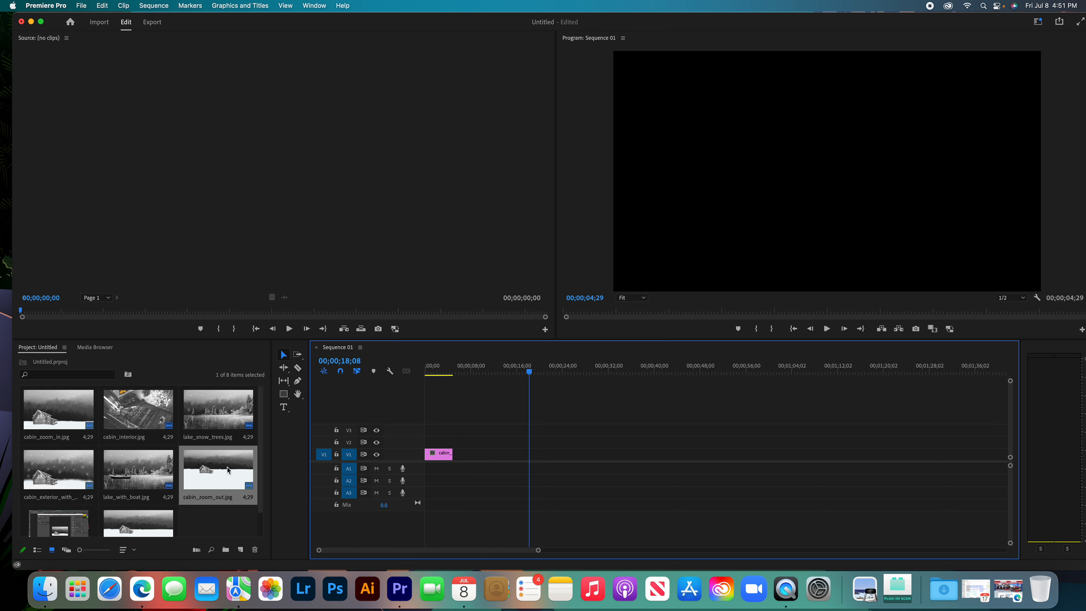
Add cabin_zoom_in.jpg and cabin_interior.jpg to track V1, back to back after the first clip.
{"action": "left_click_drag", "start_coordinate": [37, 420], "coordinate": [457, 460]}
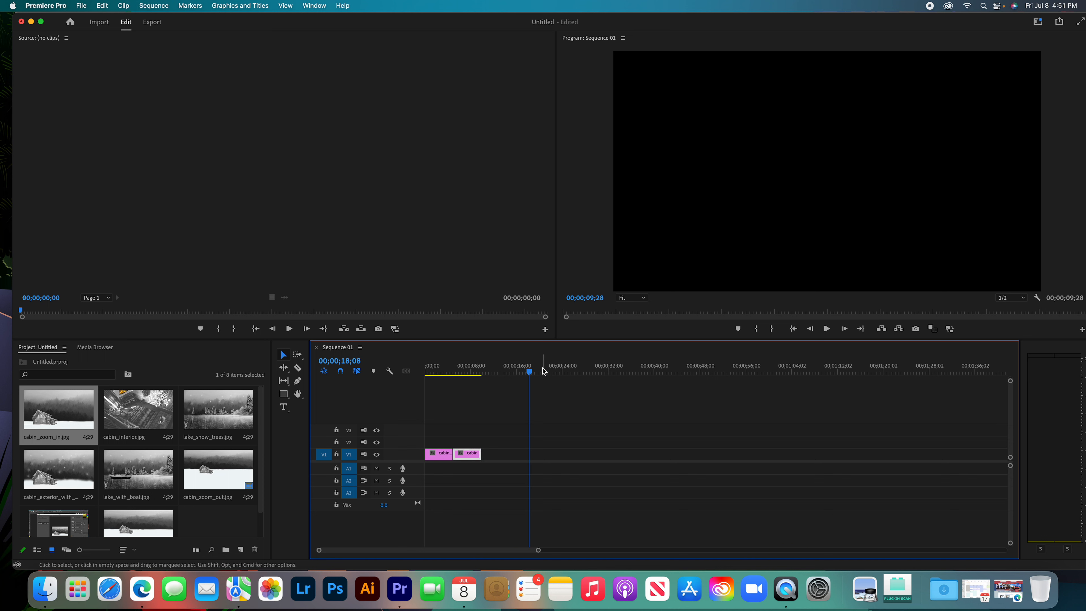
{"action": "left_click_drag", "start_coordinate": [530, 372], "coordinate": [506, 371]}
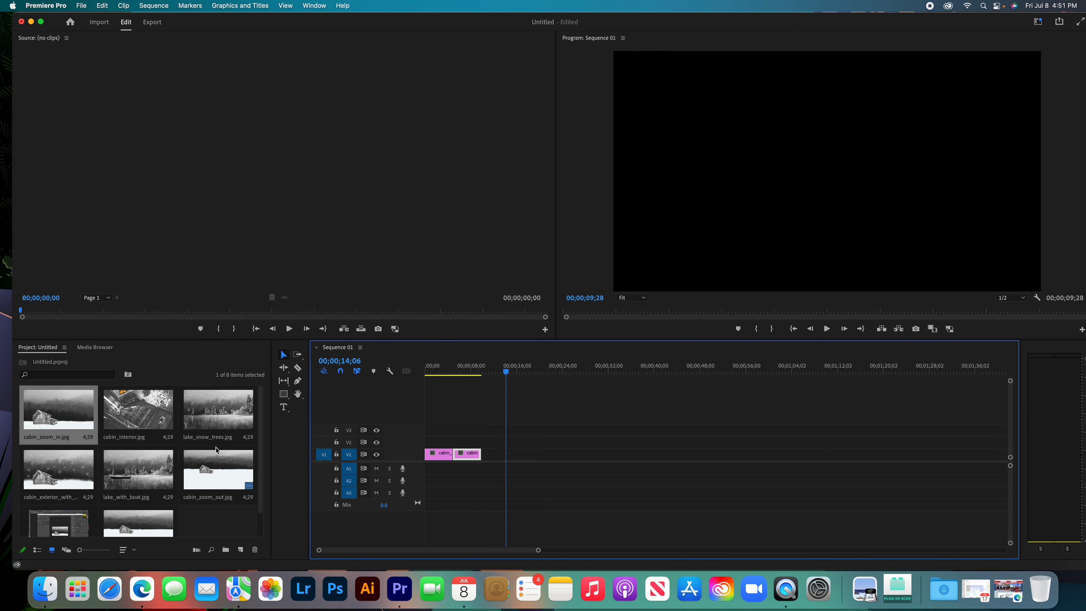
{"action": "left_click_drag", "start_coordinate": [124, 414], "coordinate": [487, 458]}
Append lake_snow_trees.jpg and lake_with_boat.jpg to the end of track V1, directly after the cabin interior clip.
{"action": "mouse_move", "coordinate": [508, 370]}
{"action": "left_mouse_down"}
{"action": "mouse_move", "coordinate": [455, 374]}
{"action": "mouse_move", "coordinate": [508, 375]}
{"action": "left_mouse_up"}
{"action": "left_click_drag", "start_coordinate": [509, 376], "coordinate": [569, 373]}
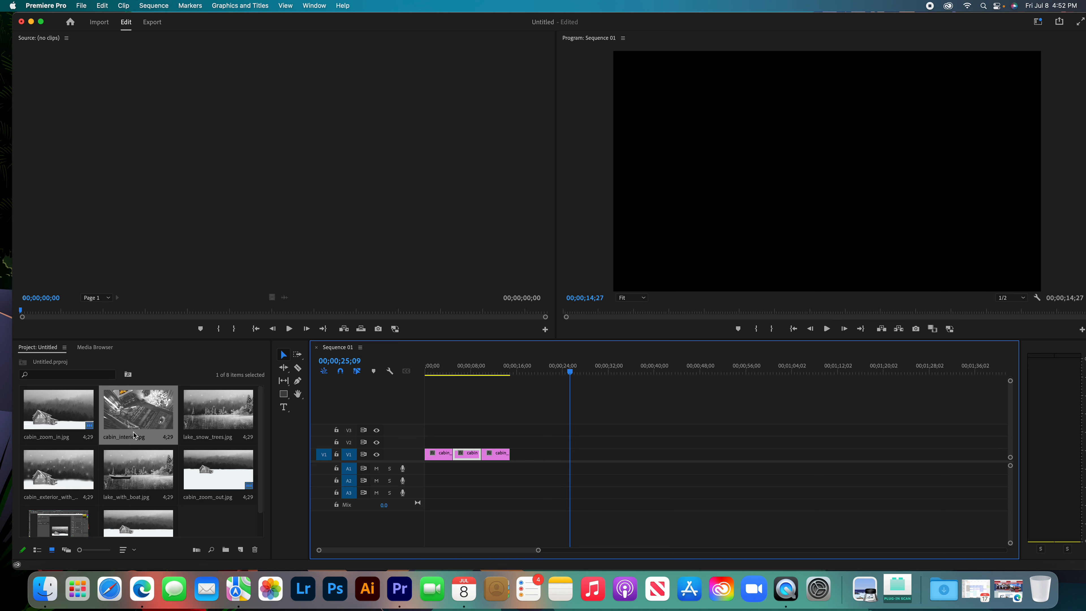
{"action": "left_click_drag", "start_coordinate": [199, 420], "coordinate": [514, 453]}
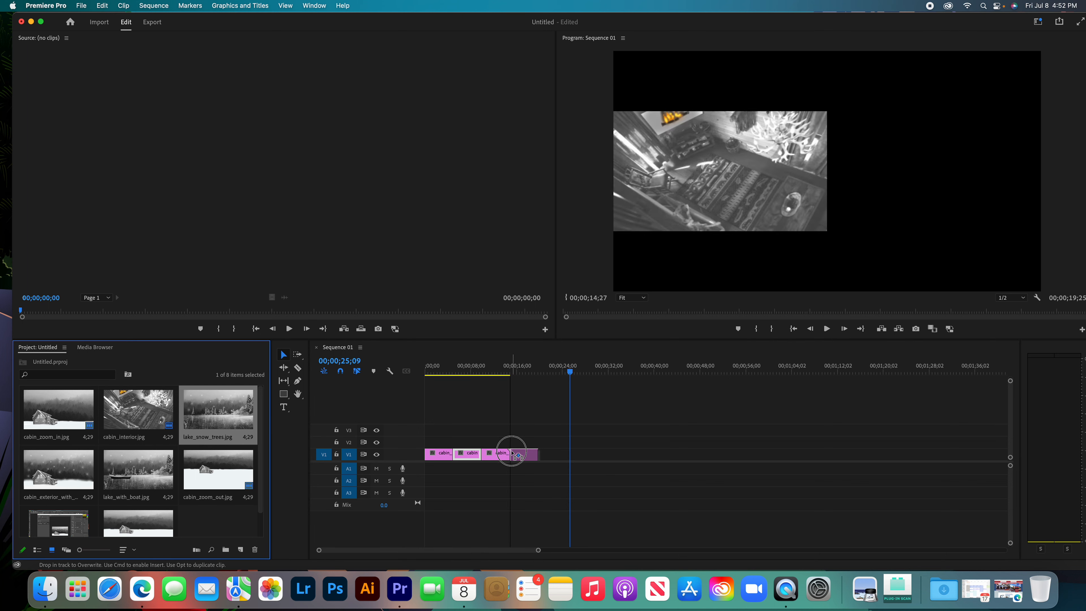
{"action": "mouse_move", "coordinate": [569, 382]}
{"action": "left_mouse_down"}
{"action": "mouse_move", "coordinate": [417, 372]}
{"action": "mouse_move", "coordinate": [570, 371]}
{"action": "left_mouse_up"}
{"action": "left_click_drag", "start_coordinate": [128, 475], "coordinate": [540, 453]}
Play the sequence from the first clip to review the order and timing of the images.
{"action": "left_click_drag", "start_coordinate": [569, 372], "coordinate": [461, 374]}
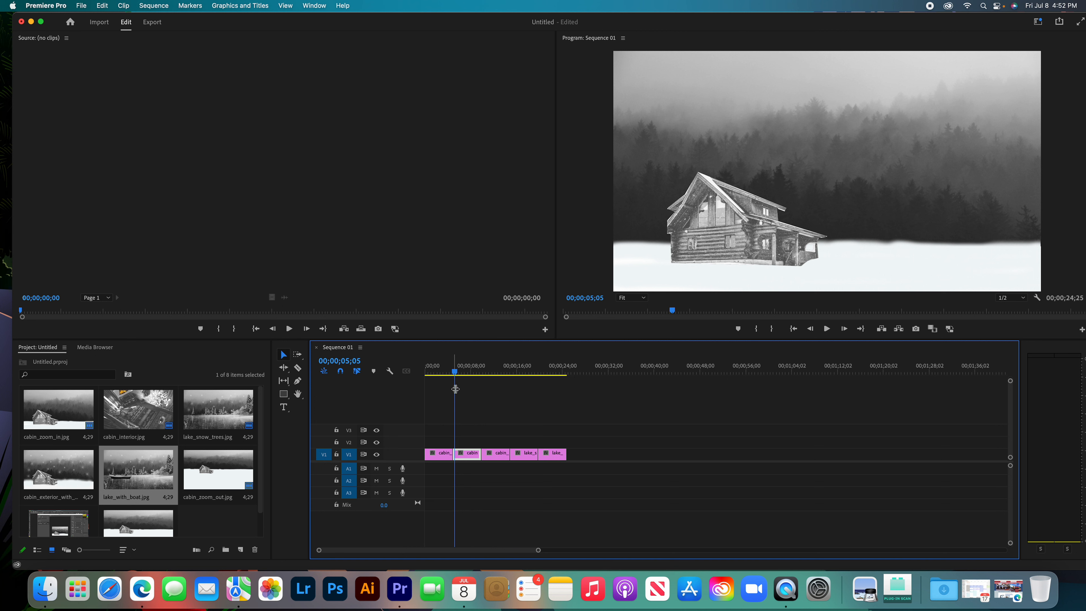
{"action": "left_click_drag", "start_coordinate": [454, 371], "coordinate": [434, 372]}
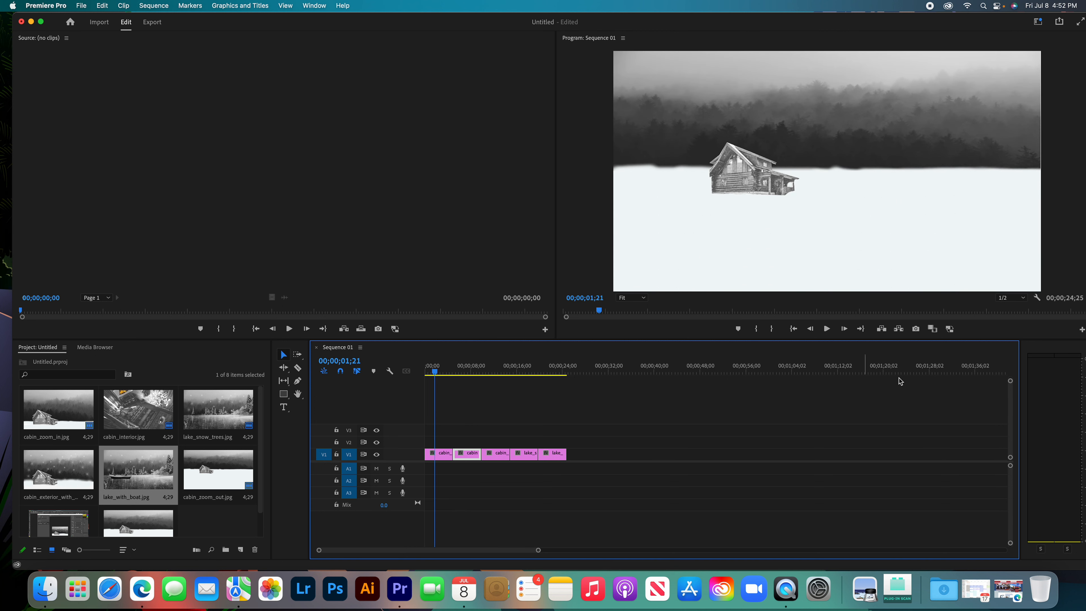
{"action": "left_click", "coordinate": [826, 329]}
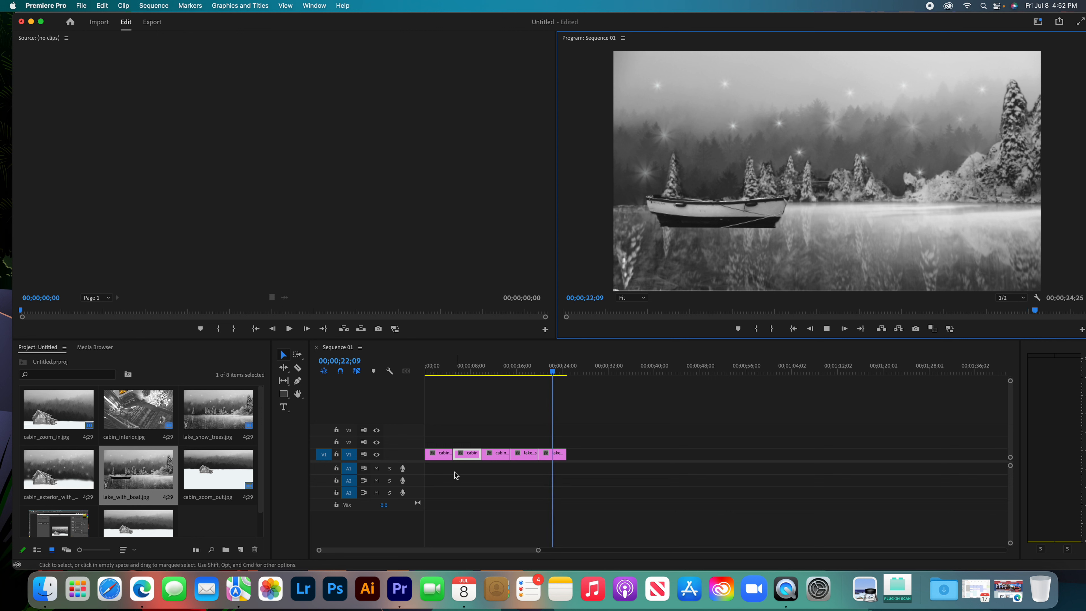
Trim each of the five V1 clips to about 3.5 seconds and move them together so no gaps remain.
{"action": "left_click", "coordinate": [600, 457]}
{"action": "left_click", "coordinate": [464, 455]}
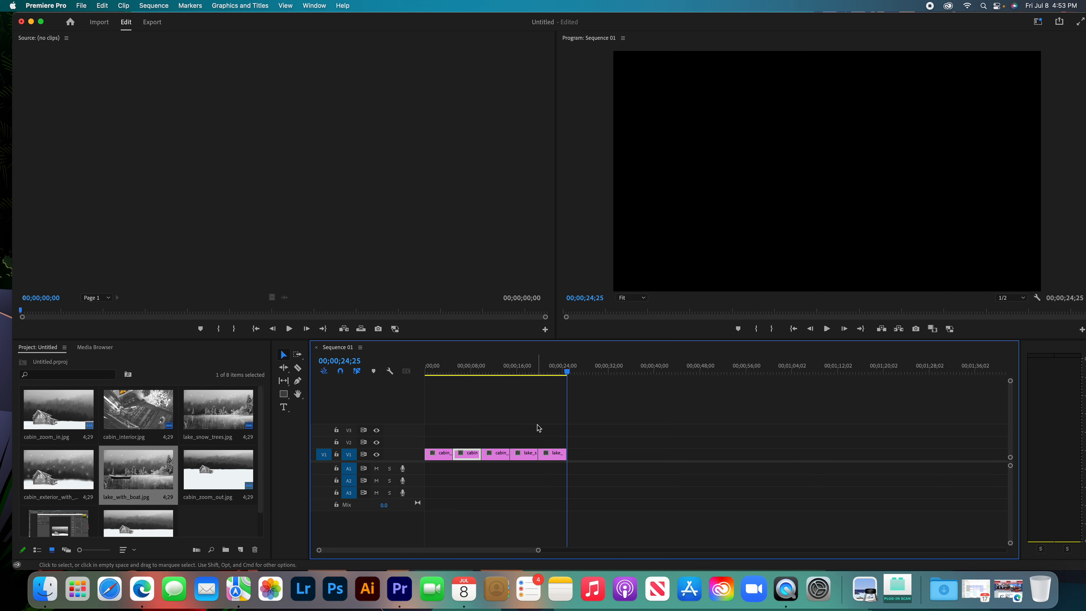
{"action": "left_click", "coordinate": [443, 456]}
{"action": "left_click_drag", "start_coordinate": [451, 454], "coordinate": [441, 455]}
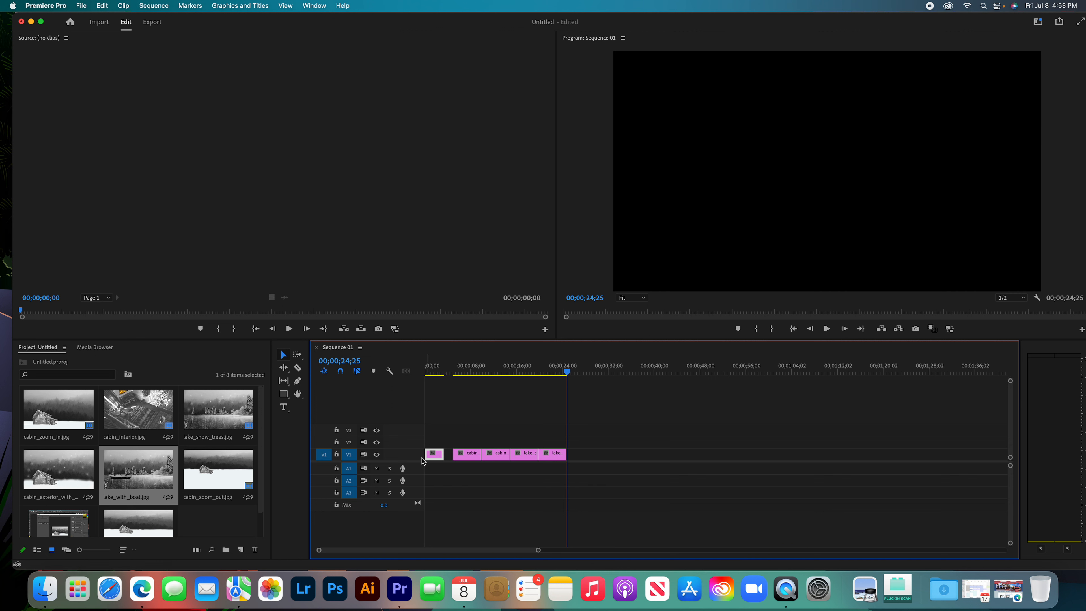
{"action": "left_click_drag", "start_coordinate": [472, 457], "coordinate": [522, 453]}
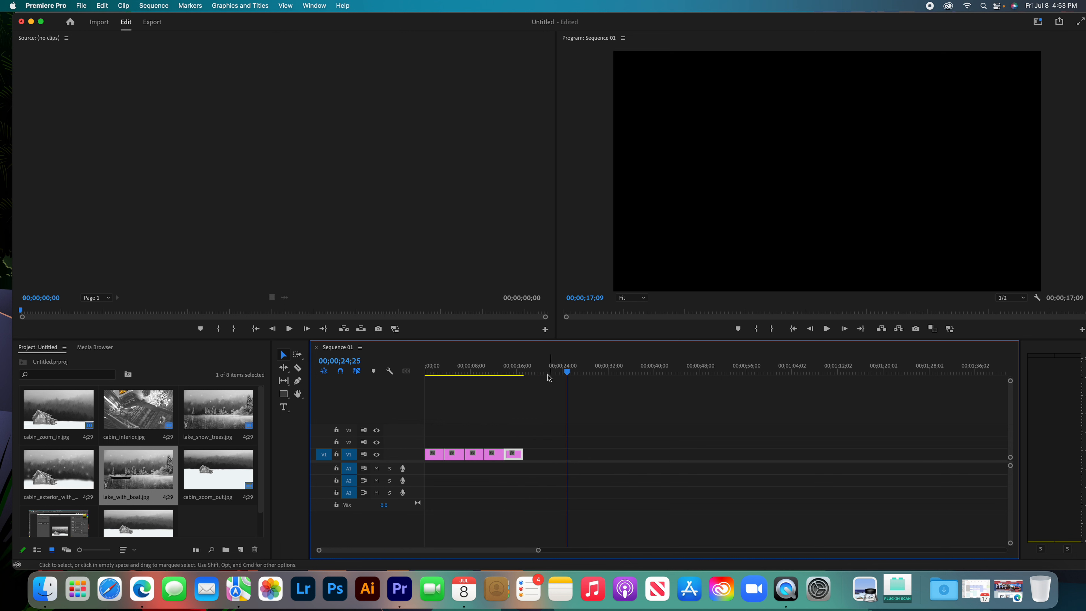
Scrub backward through the shortened sequence to review the transitions between the clips.
{"action": "left_click_drag", "start_coordinate": [568, 372], "coordinate": [532, 380]}
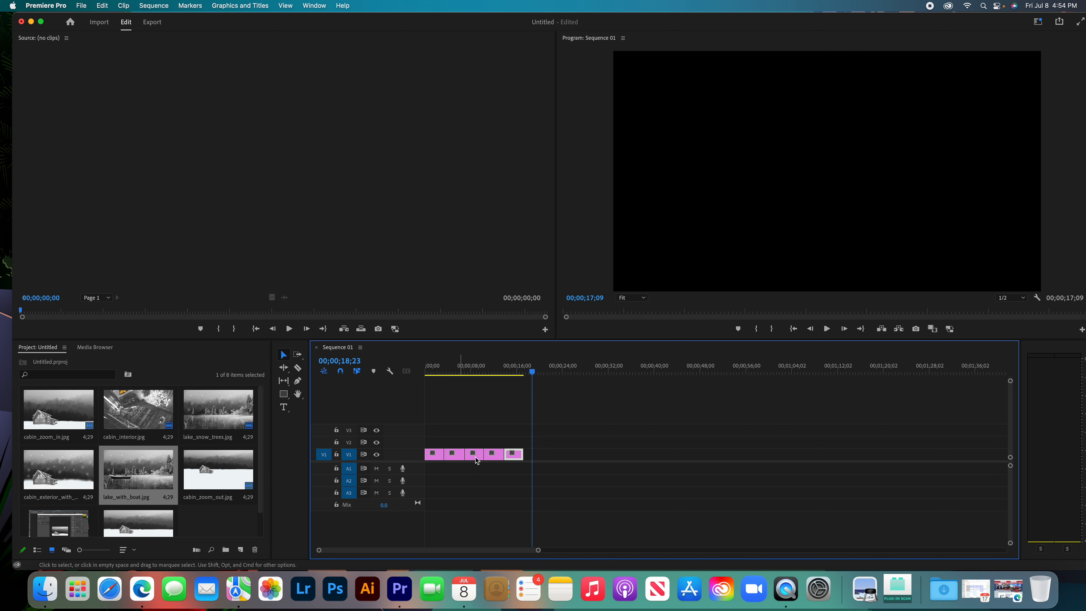
{"action": "left_click_drag", "start_coordinate": [540, 369], "coordinate": [508, 379]}
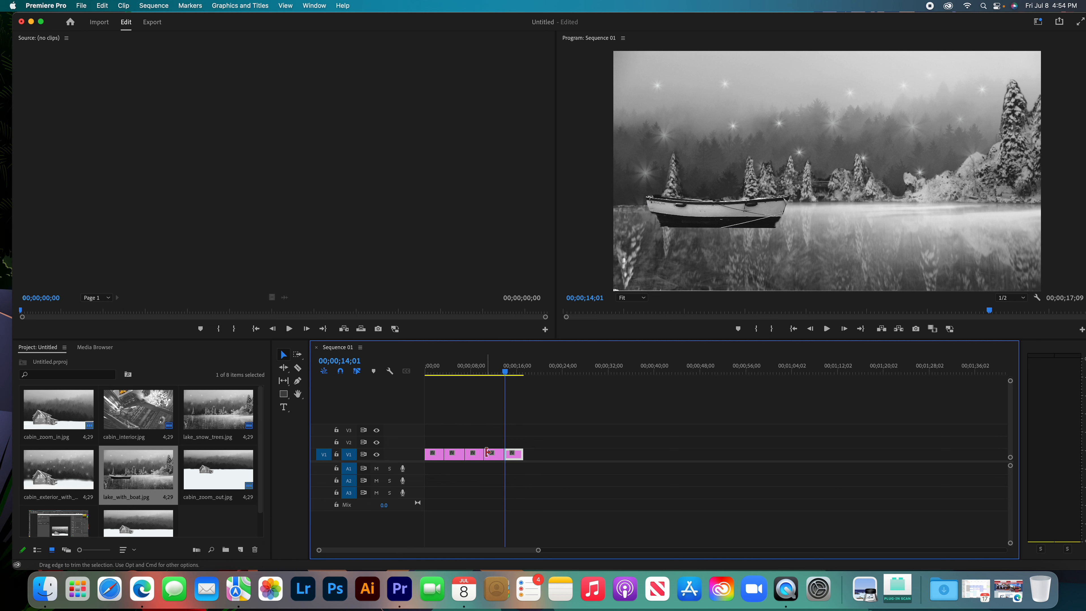
{"action": "left_click_drag", "start_coordinate": [517, 372], "coordinate": [444, 372]}
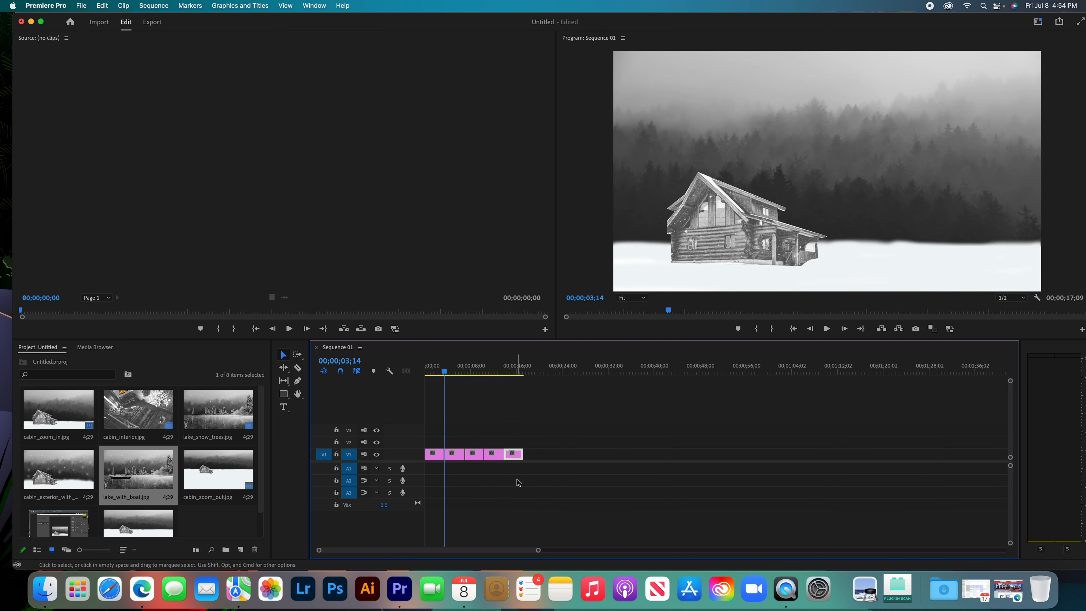
{"action": "left_click_drag", "start_coordinate": [444, 371], "coordinate": [442, 375]}
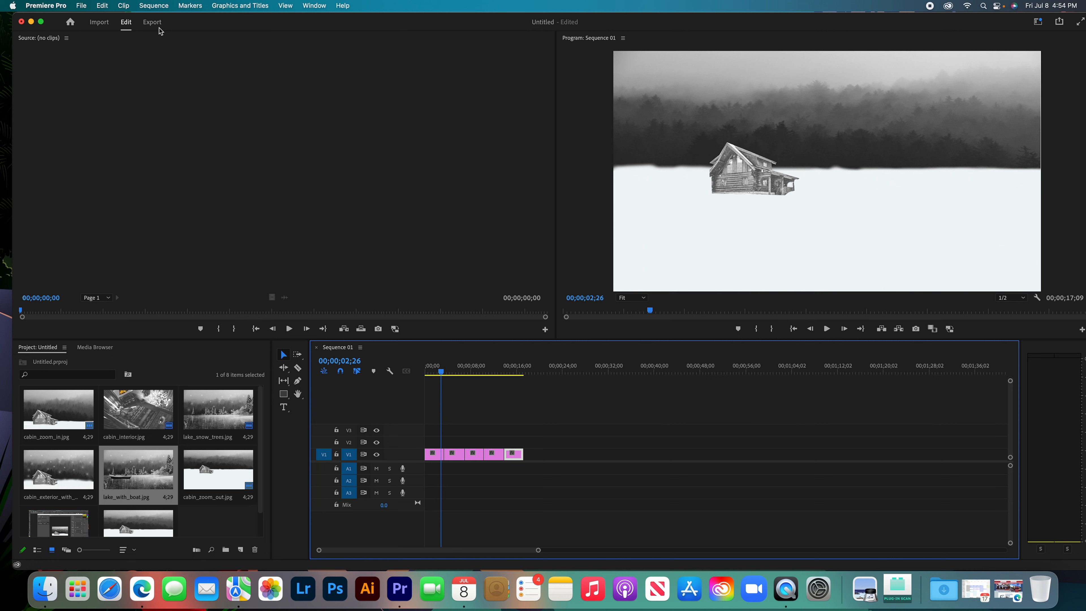
{"action": "left_click", "coordinate": [235, 8]}
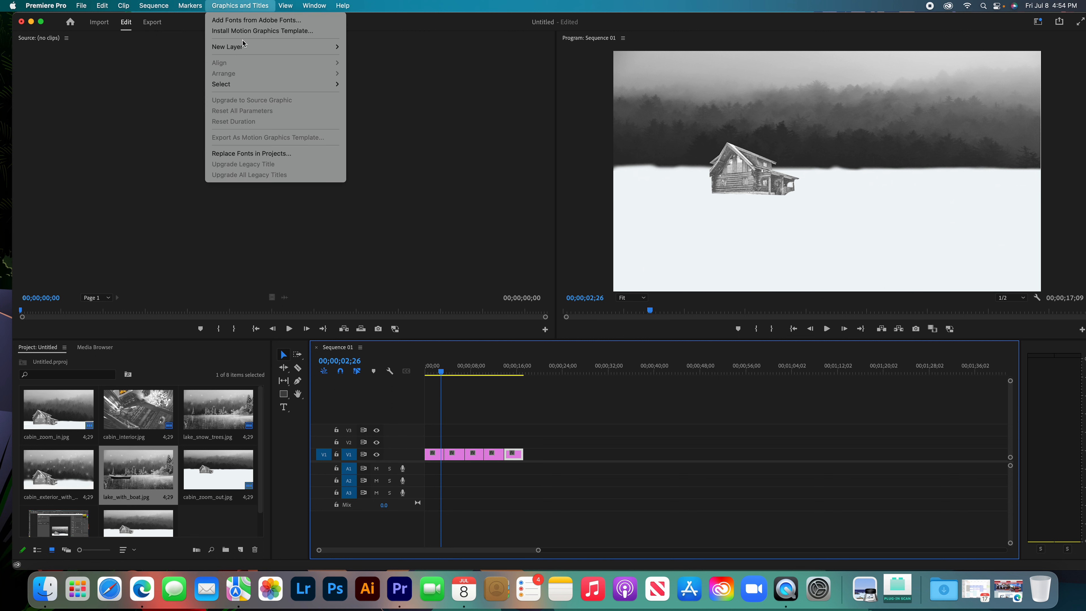
{"action": "left_click", "coordinate": [434, 132]}
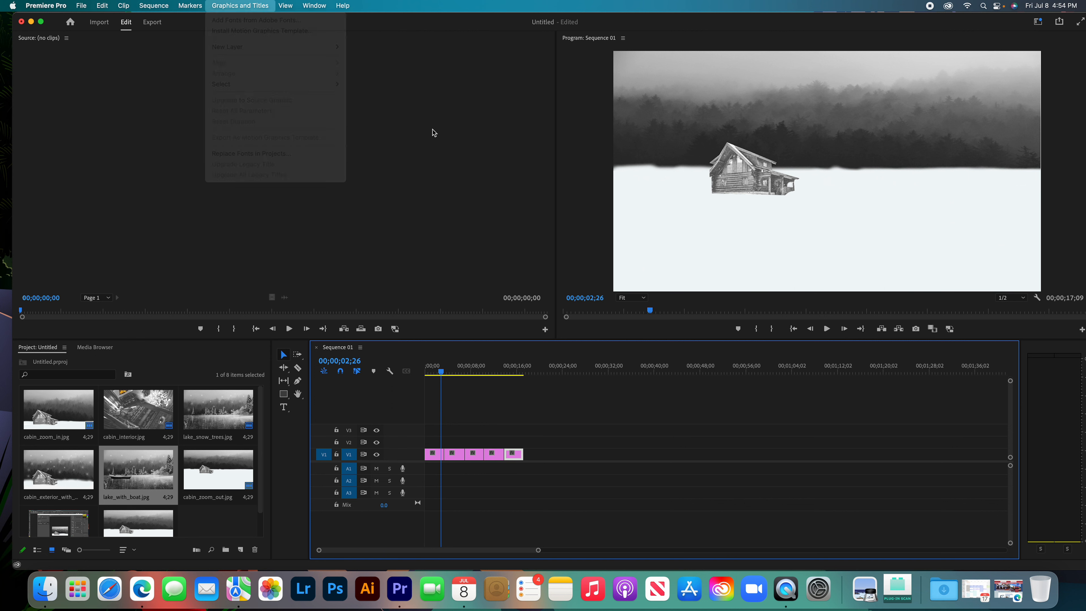